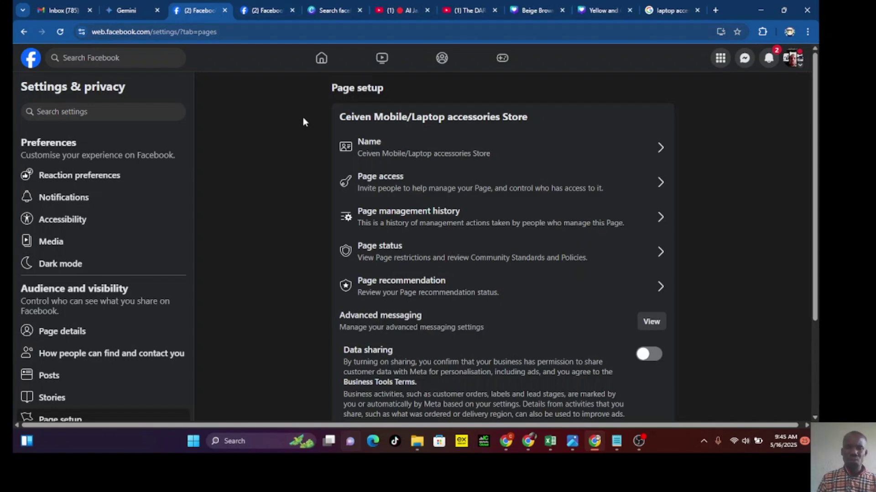
- Open the general Page settings for the Page's name and username
click(410, 157)
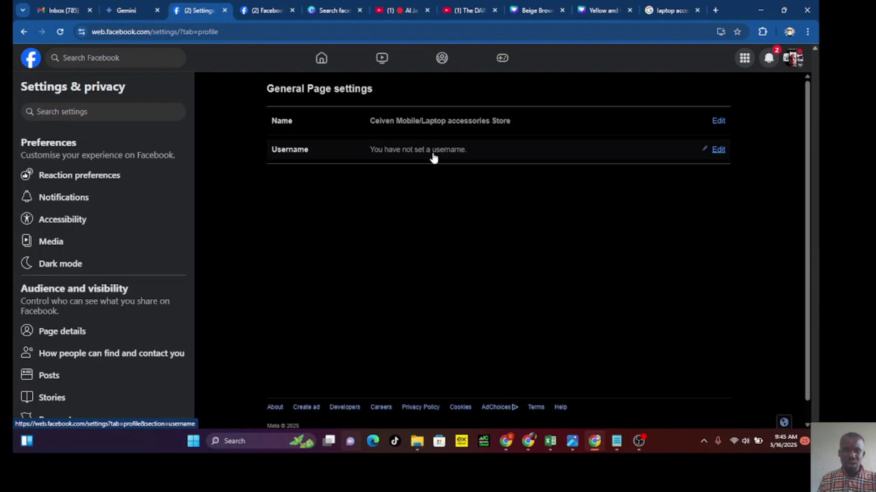
click(230, 31)
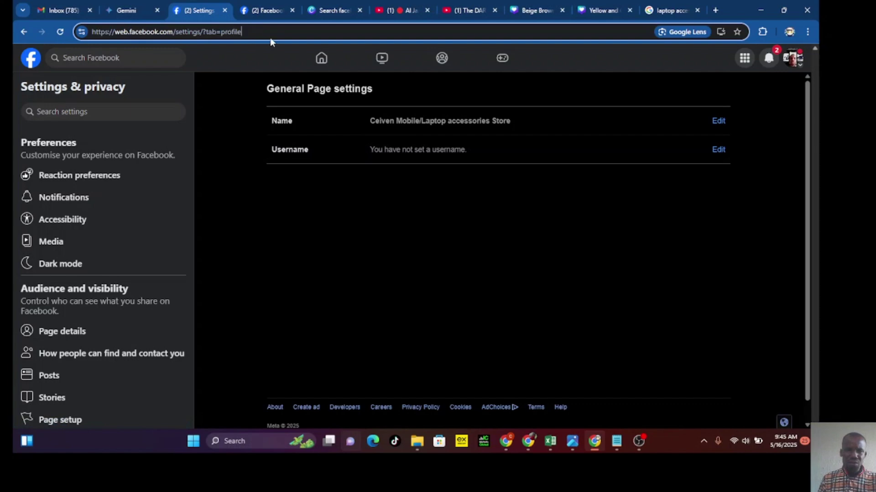
key(BackSpace)
key(BackSpace)
key(BackSpace)
key(BackSpace)
key(BackSpace)
key(BackSpace)
key(BackSpace)
key(BackSpace)
key(BackSpace)
key(BackSpace)
key(BackSpace)
key(BackSpace)
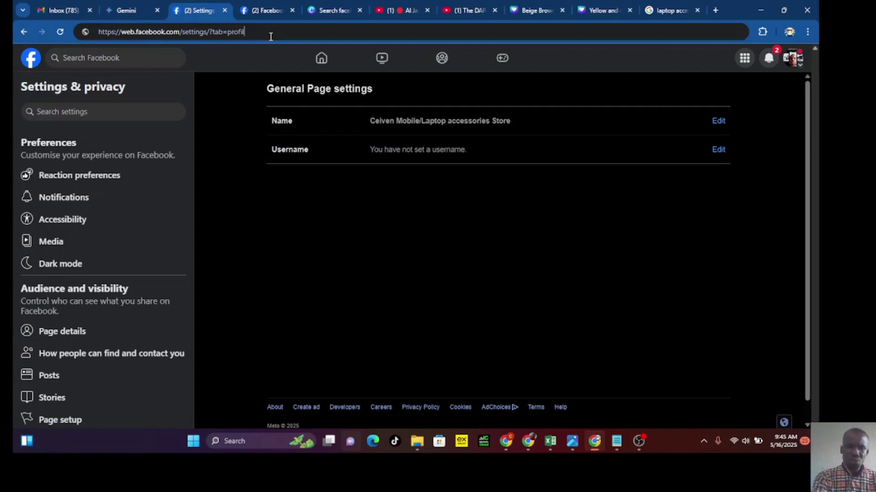
key(BackSpace)
key(BackSpace)
key(BackSpace)
key(BackSpace)
key(BackSpace)
key(BackSpace)
key(BackSpace)
key(BackSpace)
key(BackSpace)
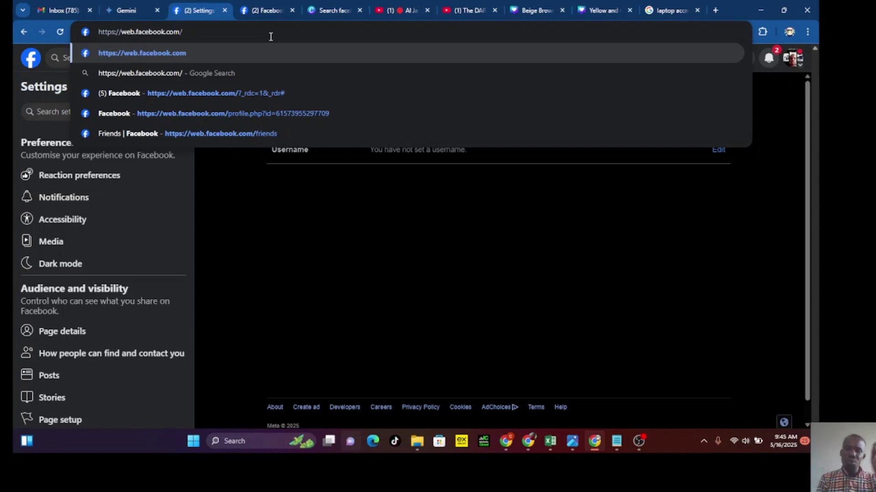
click(295, 254)
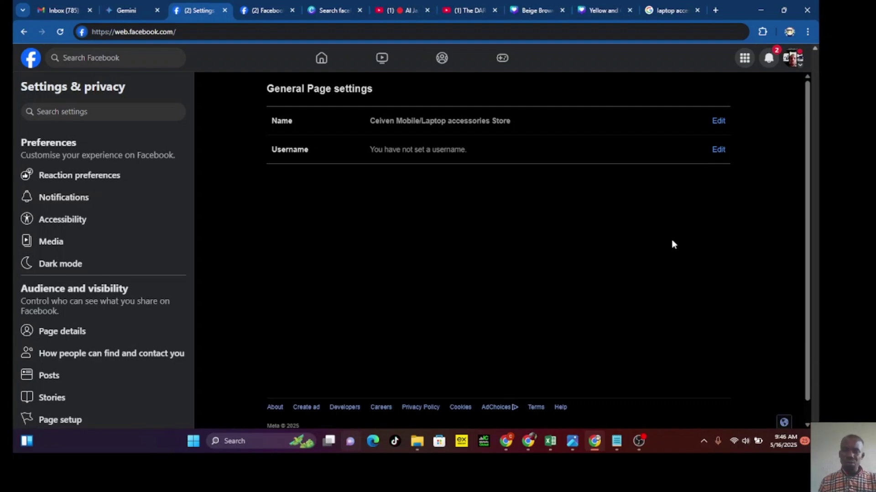
- Edit the Page username, trying ceiven and ceiven-stores before entering ceivenstores
click(718, 150)
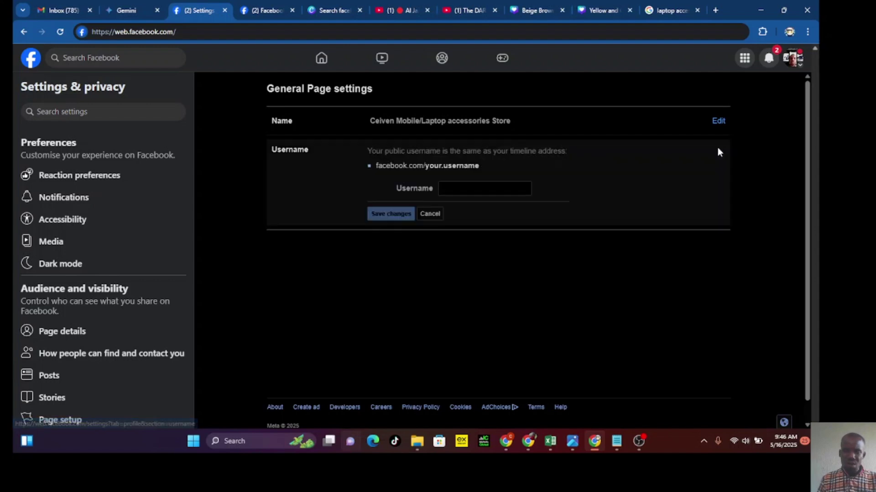
click(472, 192)
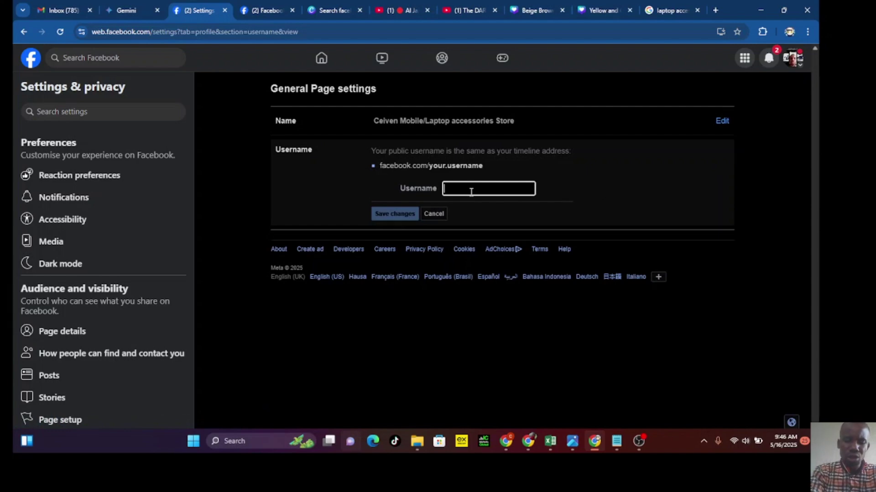
text(ceiven)
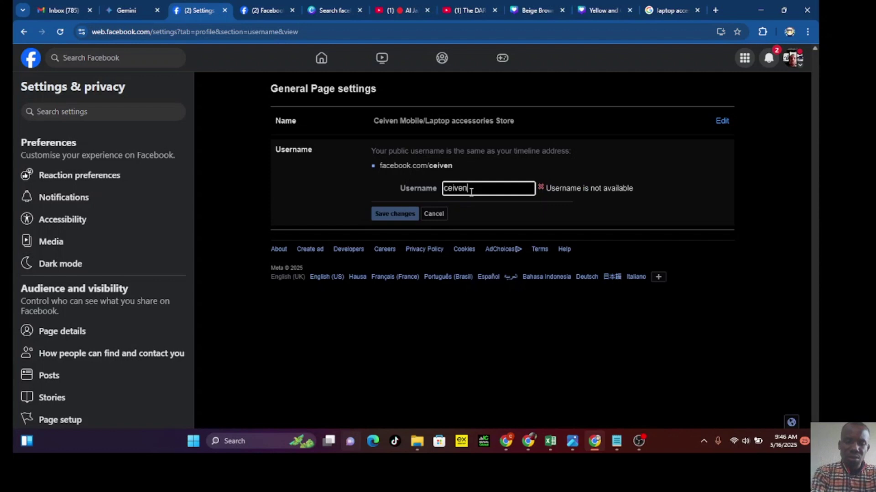
text(-sto)
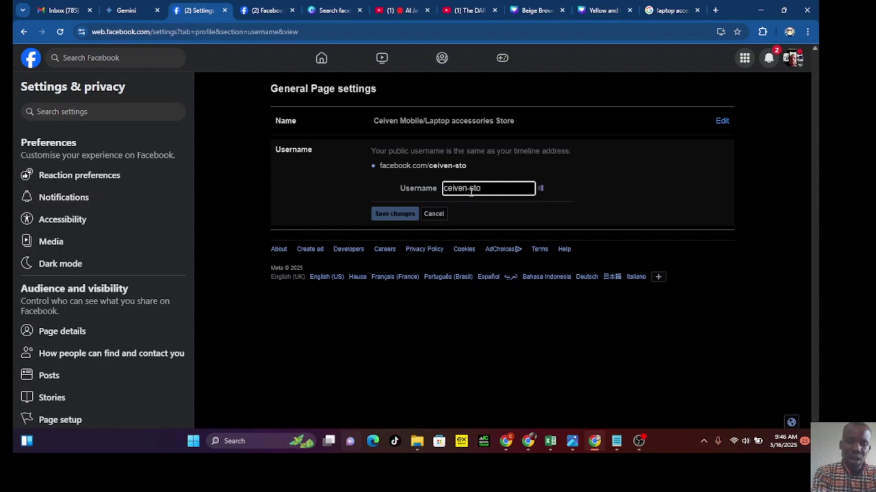
text(rs)
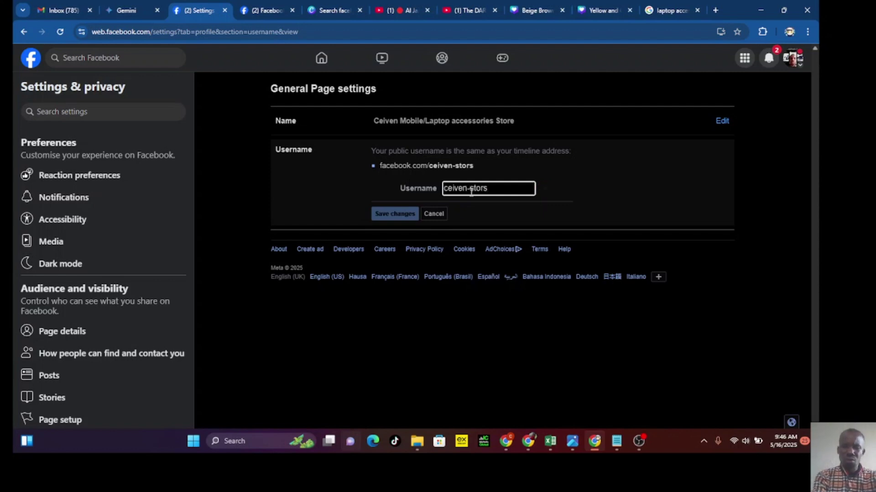
key(BackSpace)
text(es)
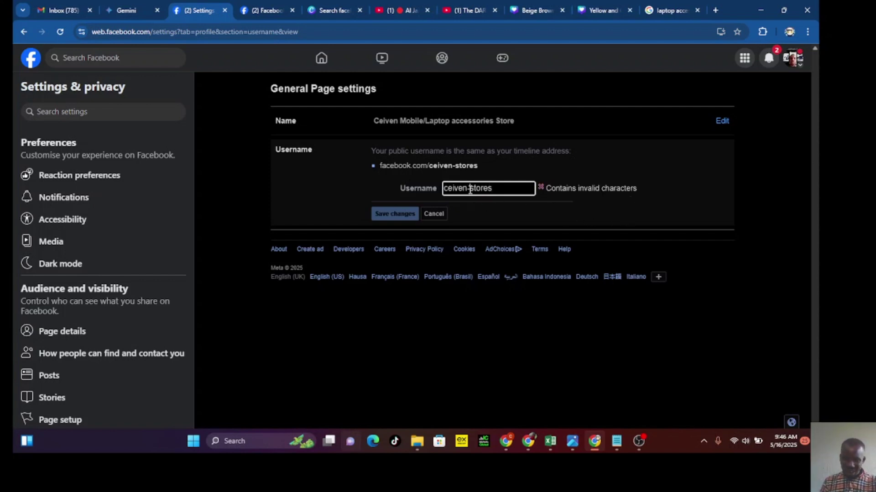
key(BackSpace)
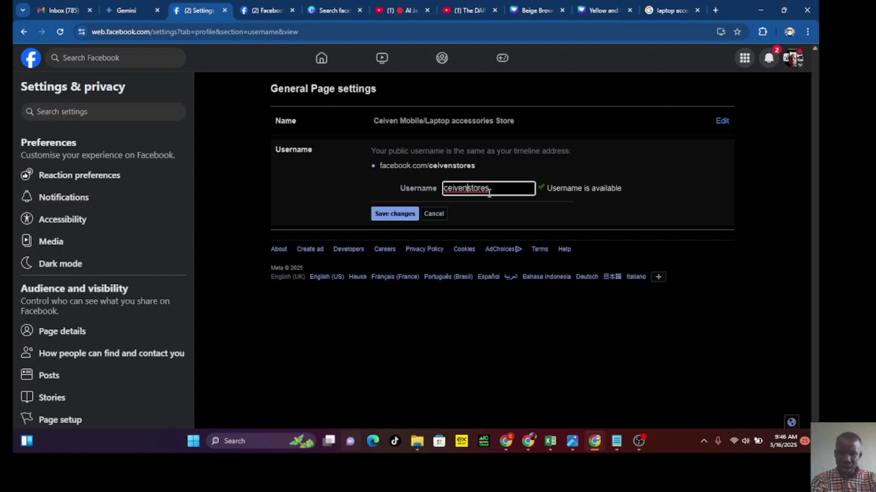
- Try the shorter usernames ceistores and ceivstores, and restore ceivenstores
key(BackSpace)
key(BackSpace)
key(BackSpace)
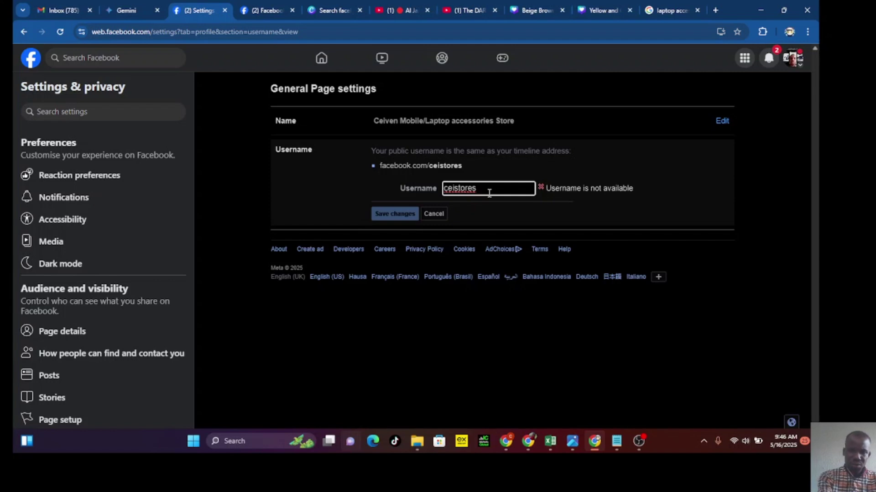
text(v)
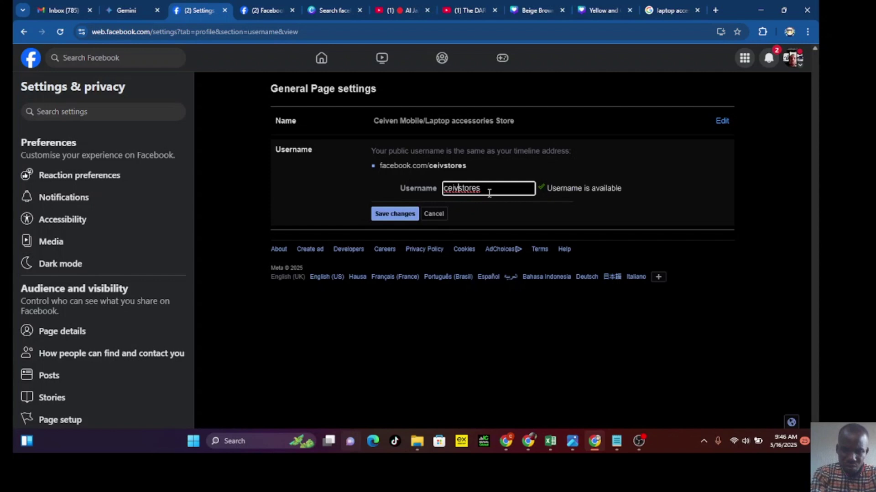
text(en)
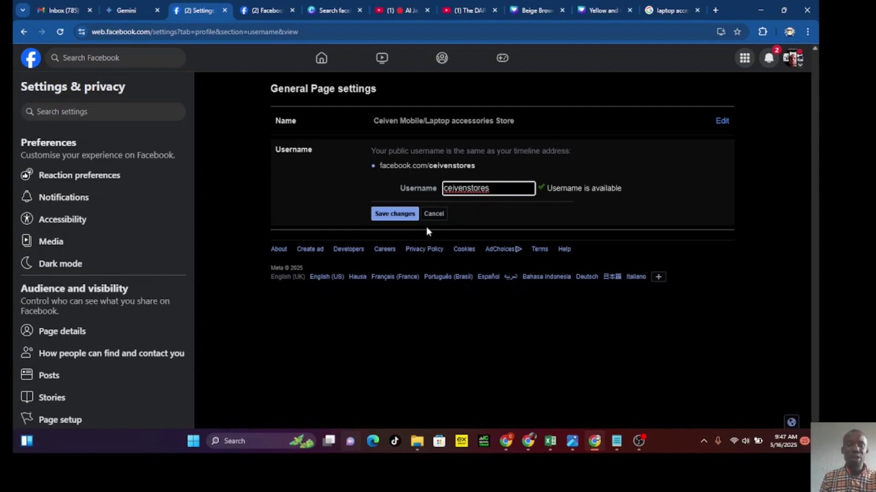
- Save the Page username, choosing to stay logged in on other devices and confirming with the account password
click(395, 217)
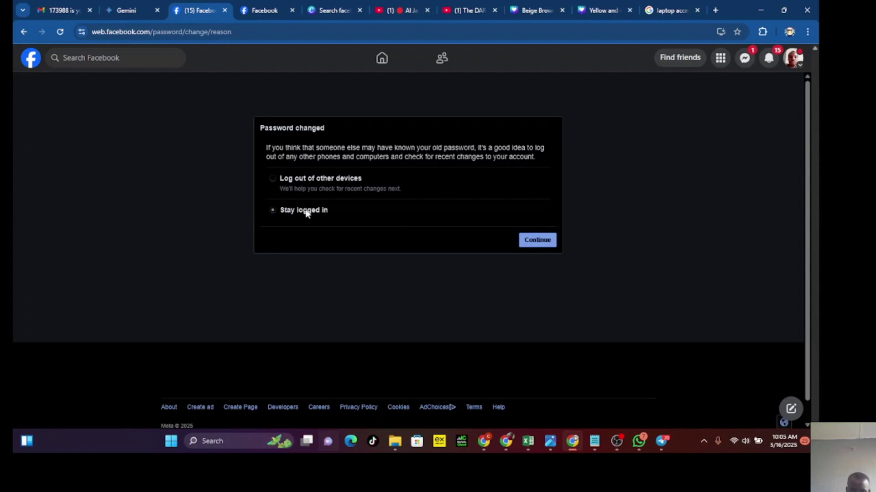
click(531, 242)
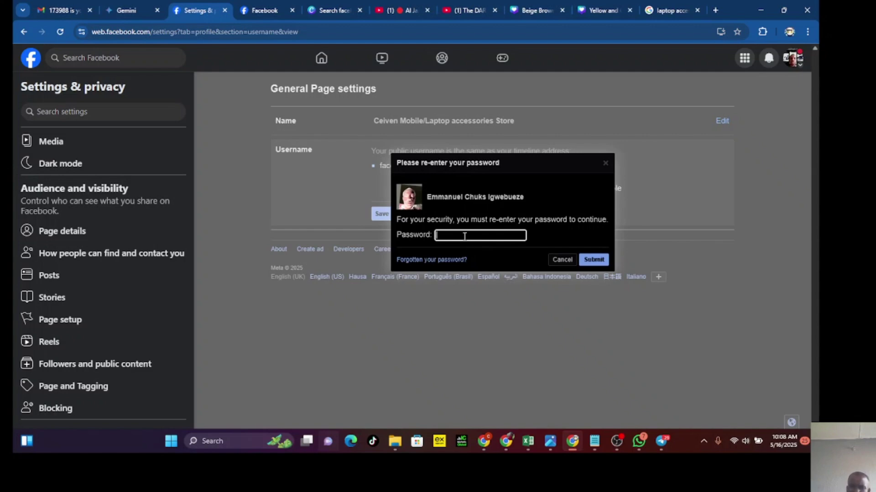
key(ctrl+v)
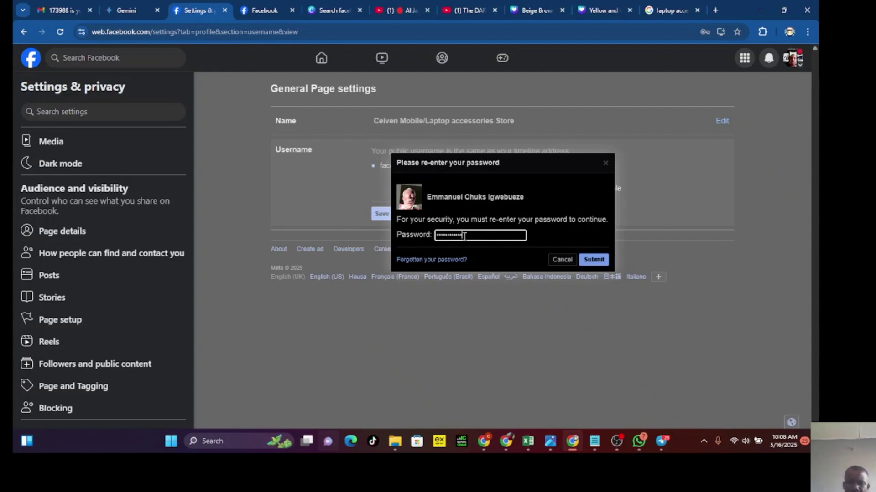
click(589, 261)
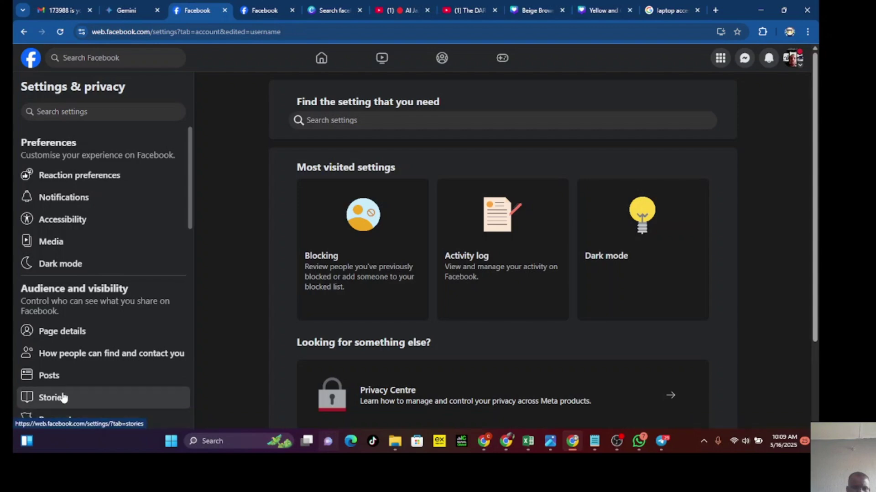
- Reopen the general Page settings through Page setup to check the saved username
scroll(113, 276, down, 2)
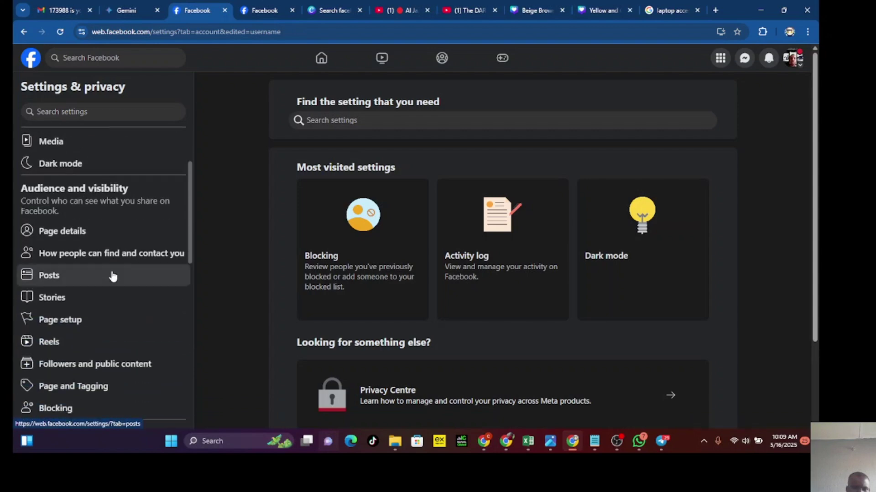
scroll(103, 322, down, 2)
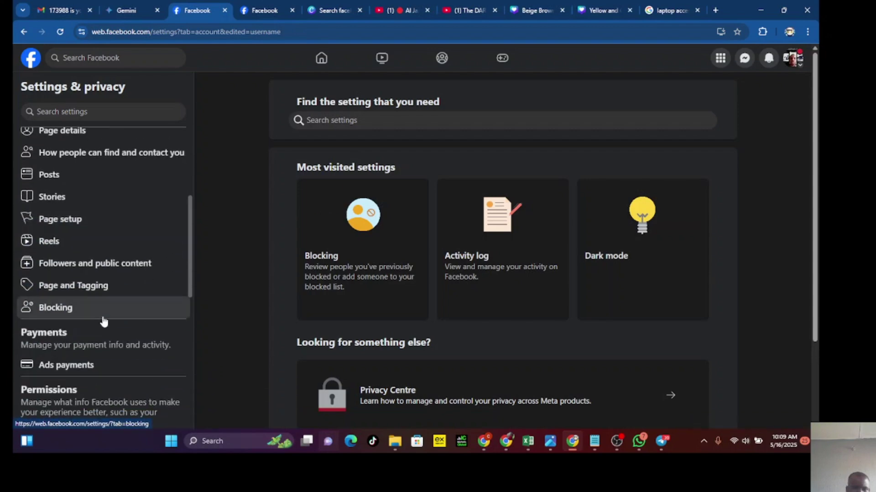
scroll(104, 319, down, 1)
scroll(103, 320, up, 5)
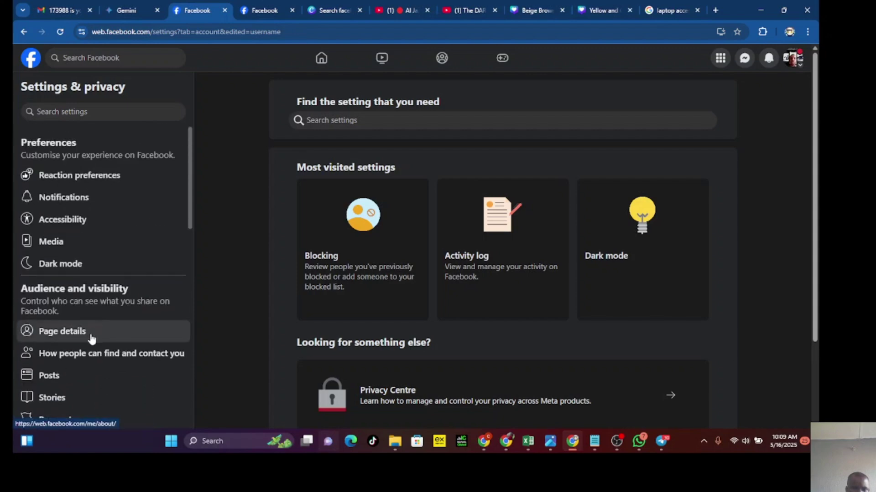
scroll(89, 363, down, 2)
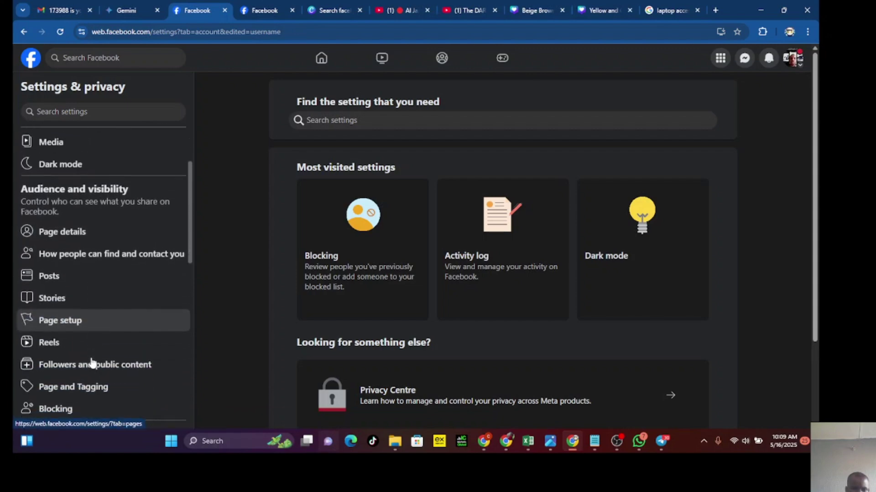
click(64, 325)
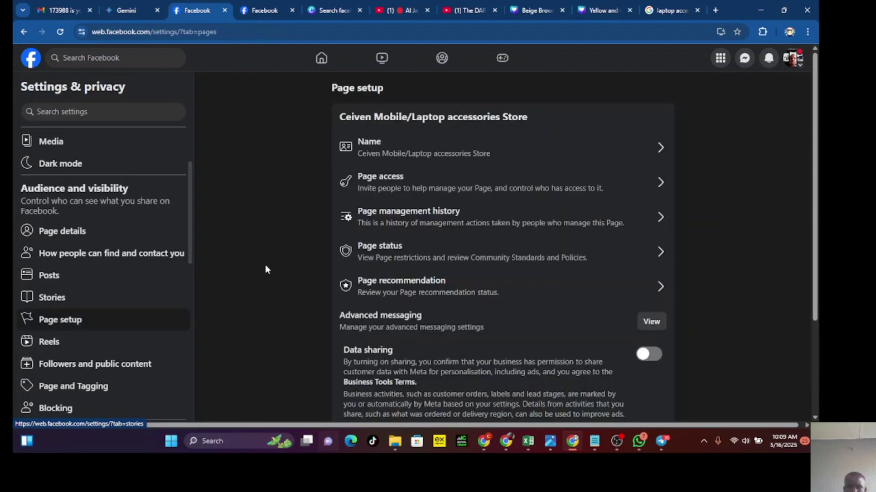
click(422, 154)
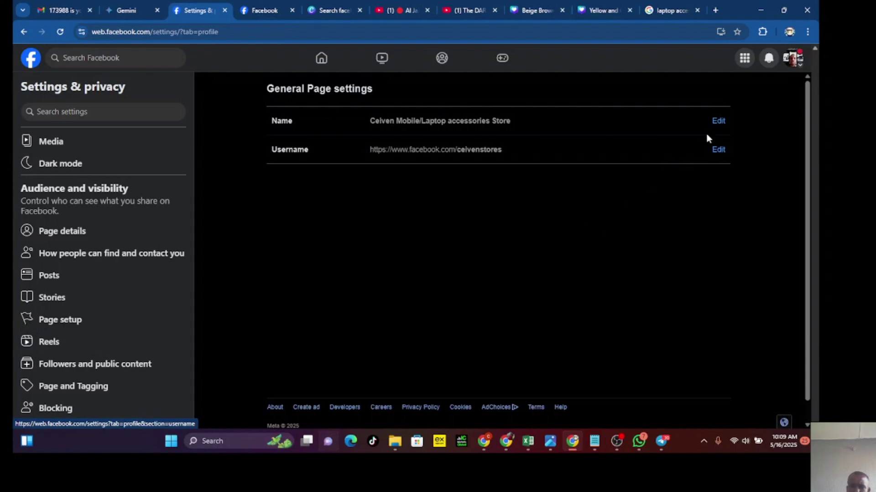
- View the Page name's editing options and return to Page setup without changing the name
click(718, 121)
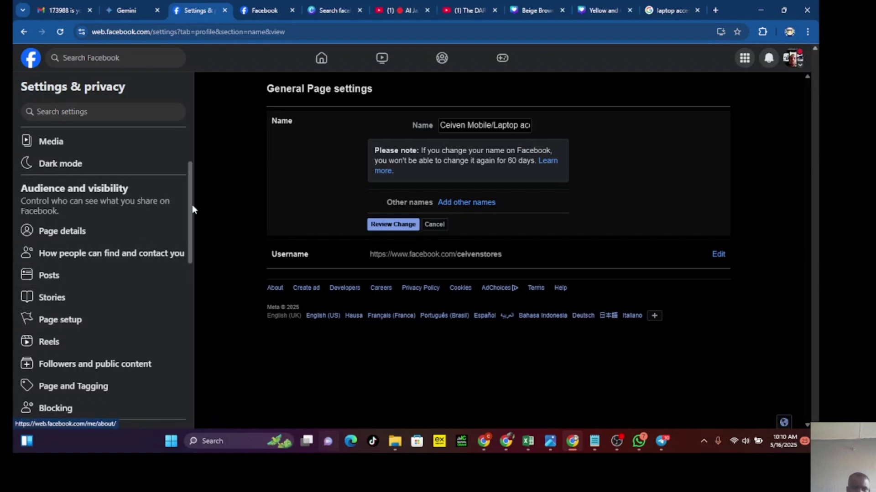
key(alt+Left)
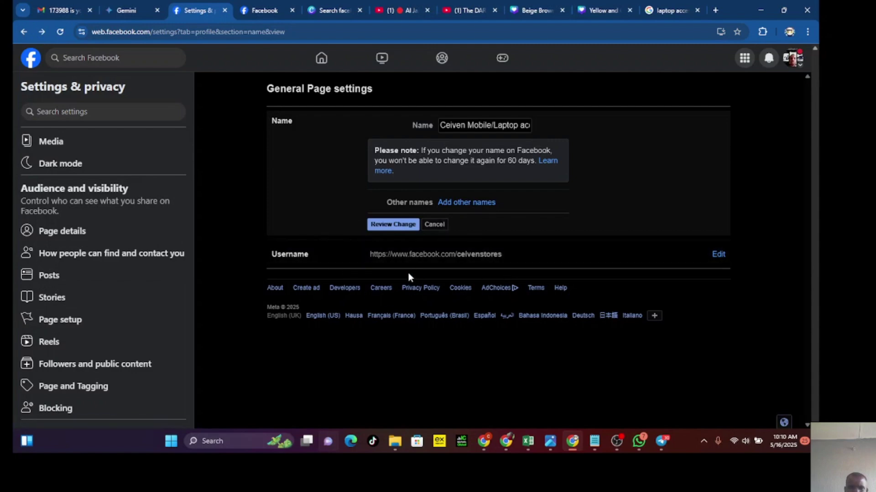
click(72, 320)
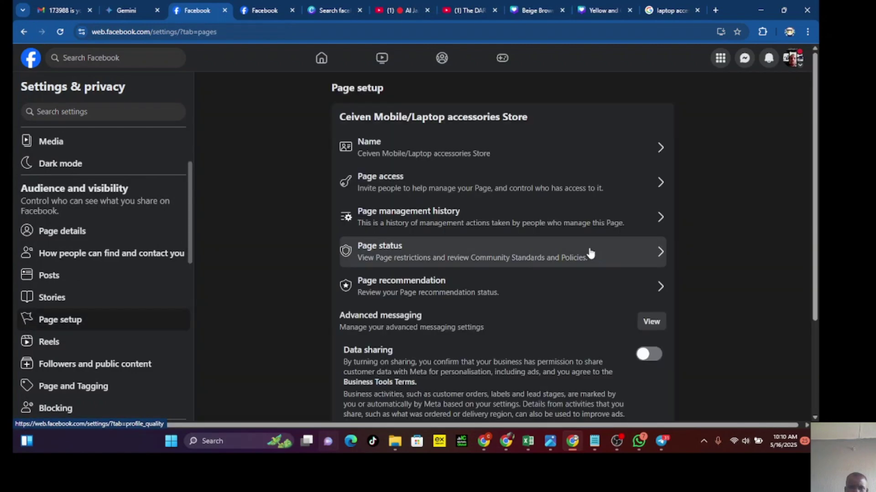